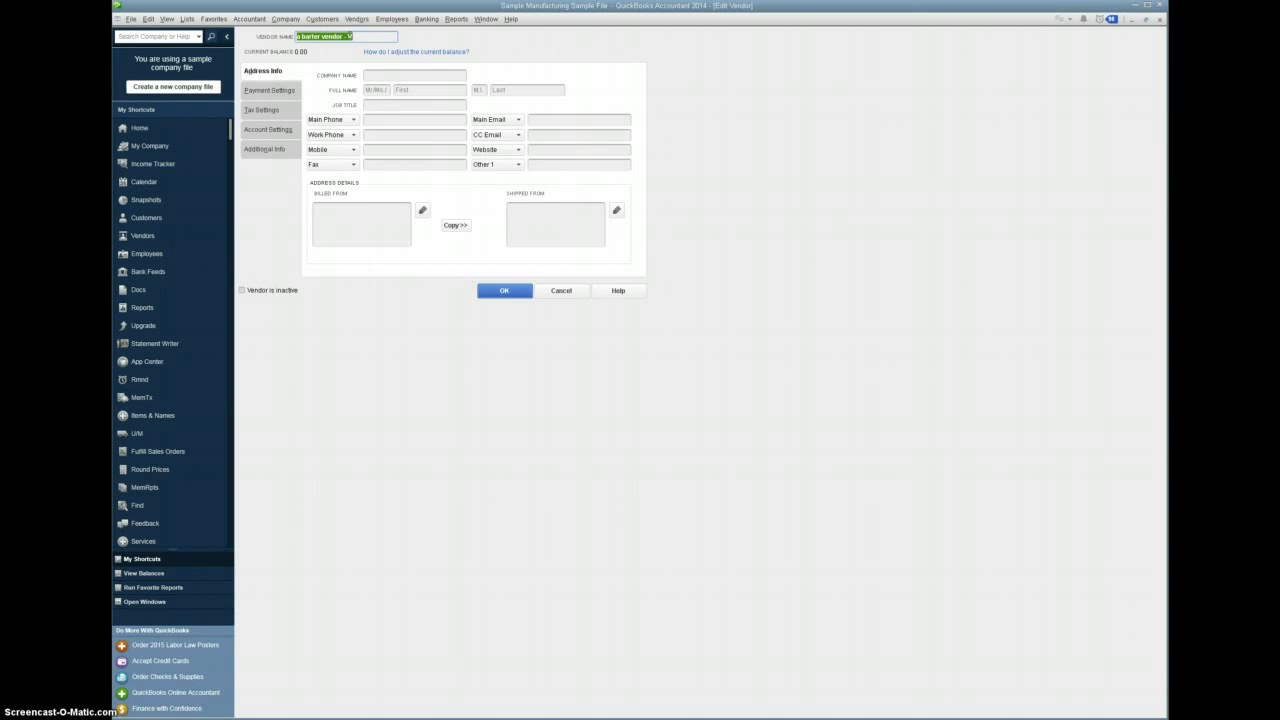
- Review the record of "a barter customer - C" and the Barter Clearing bank account in the chart of accounts
{"action": "left_click", "coordinate": [486, 19]}
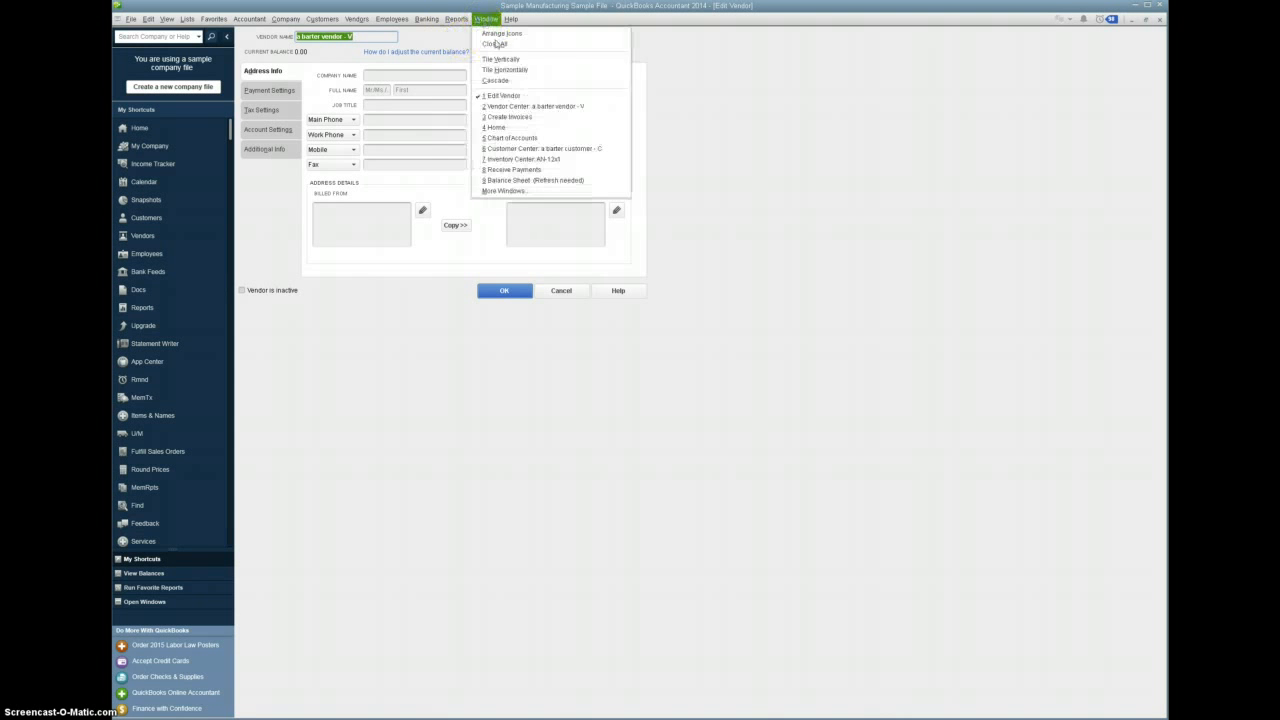
{"action": "left_click", "coordinate": [528, 150]}
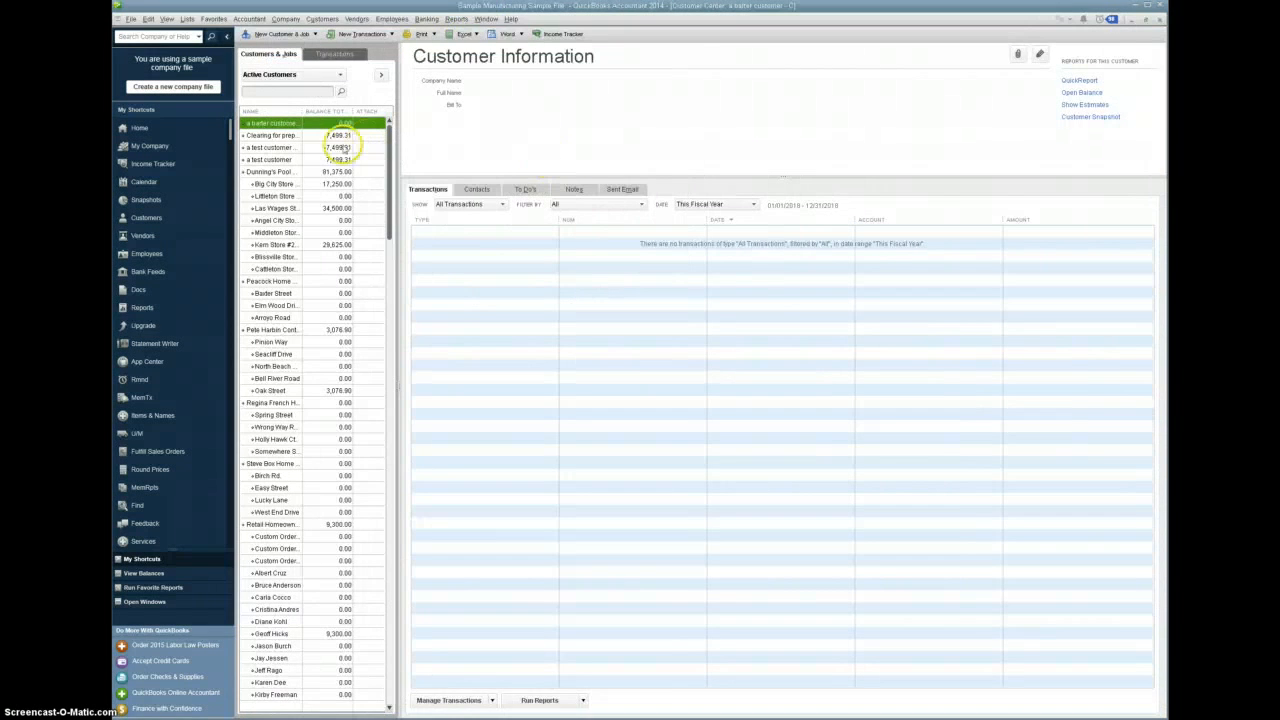
{"action": "double_click", "coordinate": [296, 126]}
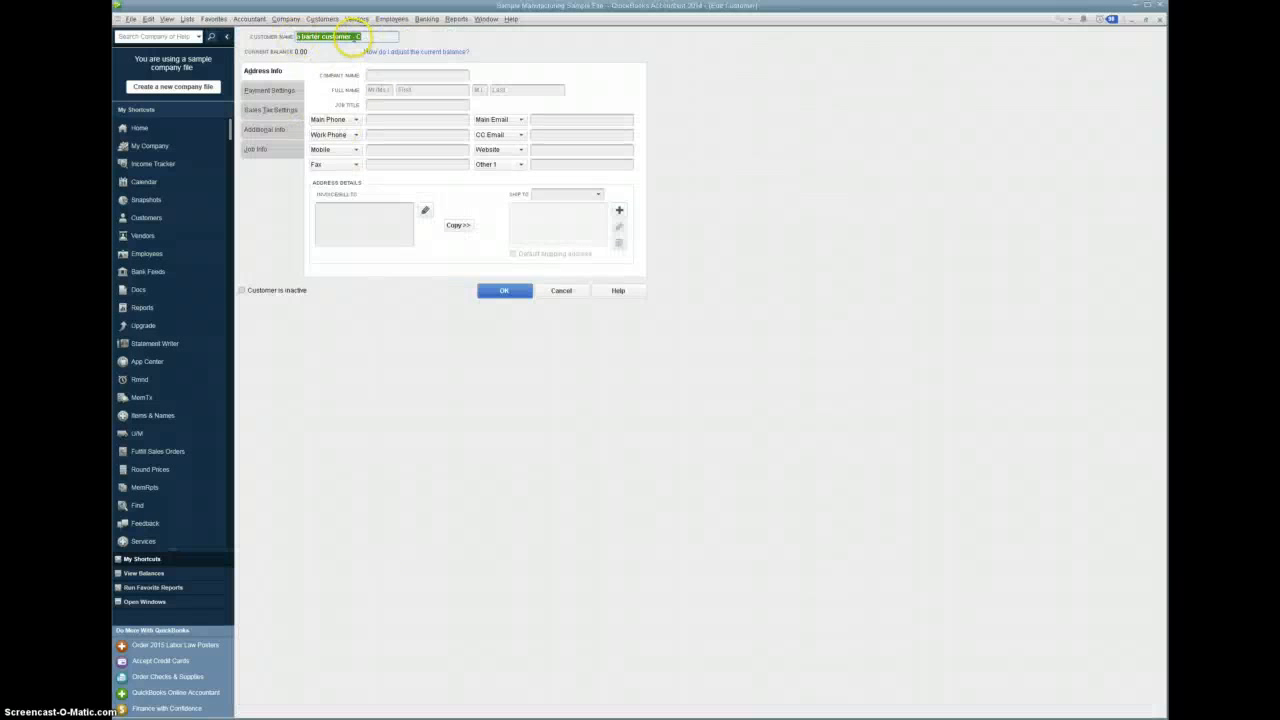
{"action": "left_click", "coordinate": [1160, 22]}
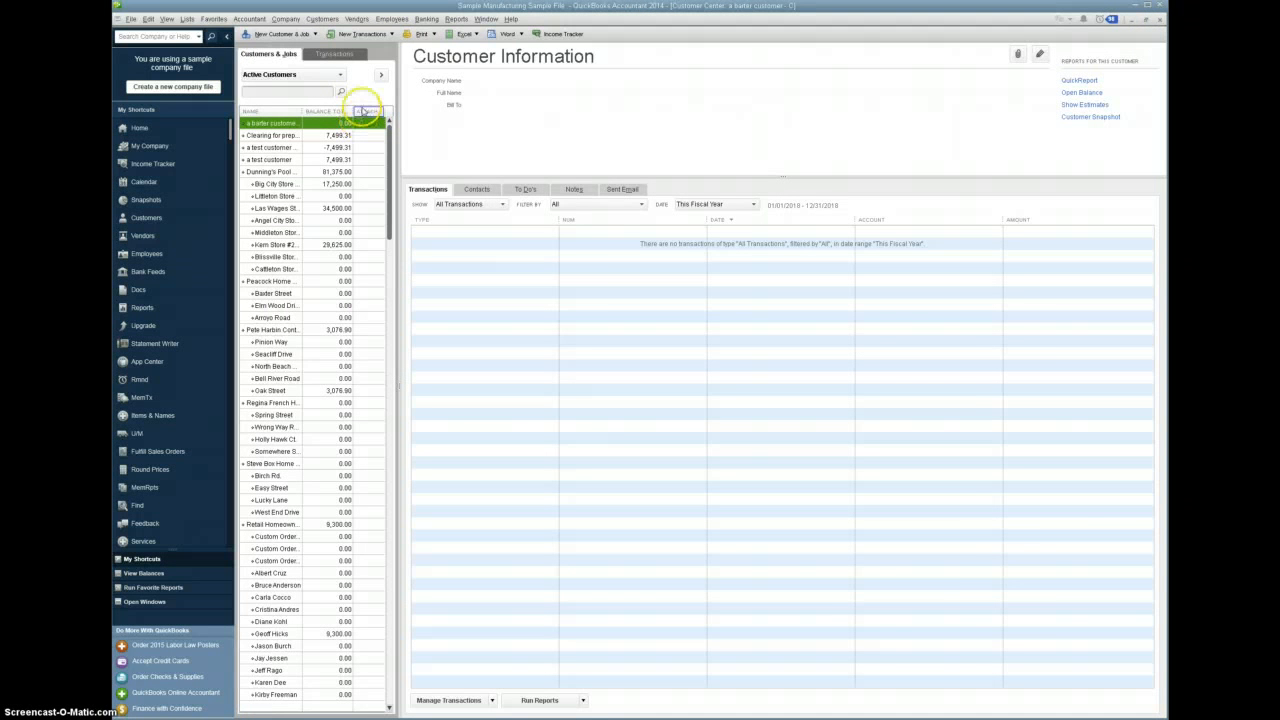
{"action": "key", "text": "ctrl+a"}
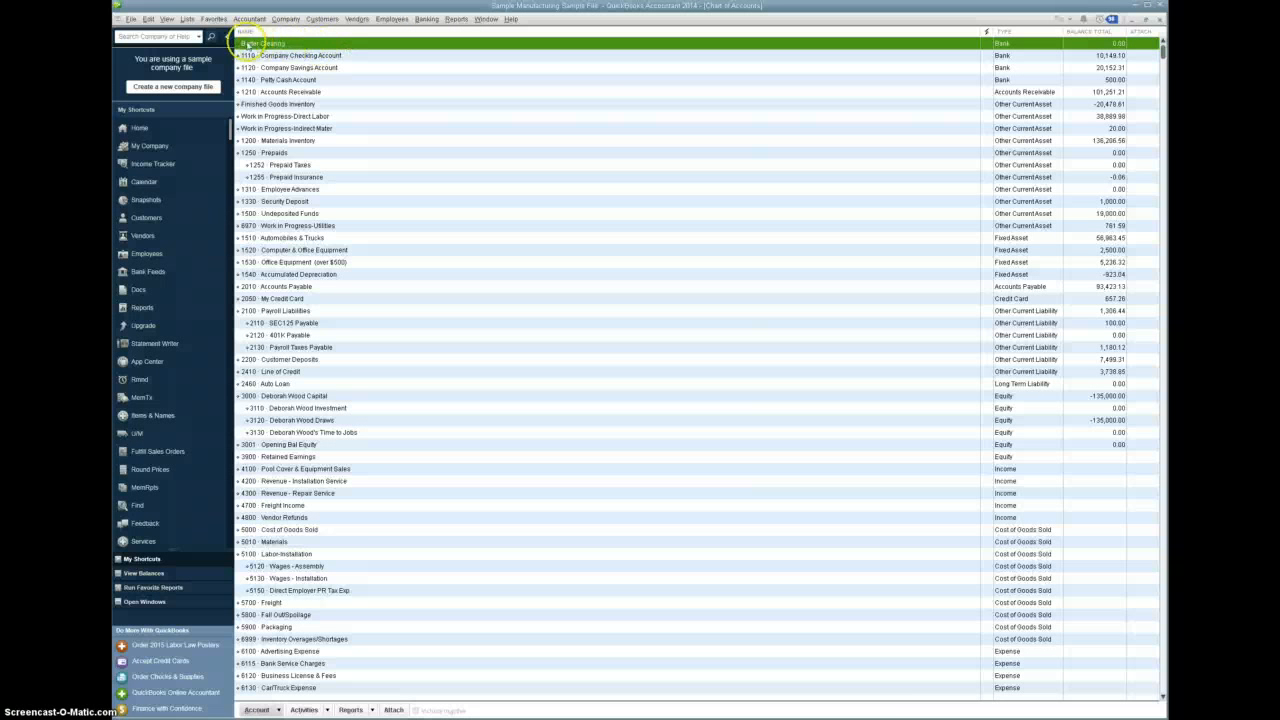
{"action": "key", "text": "Escape"}
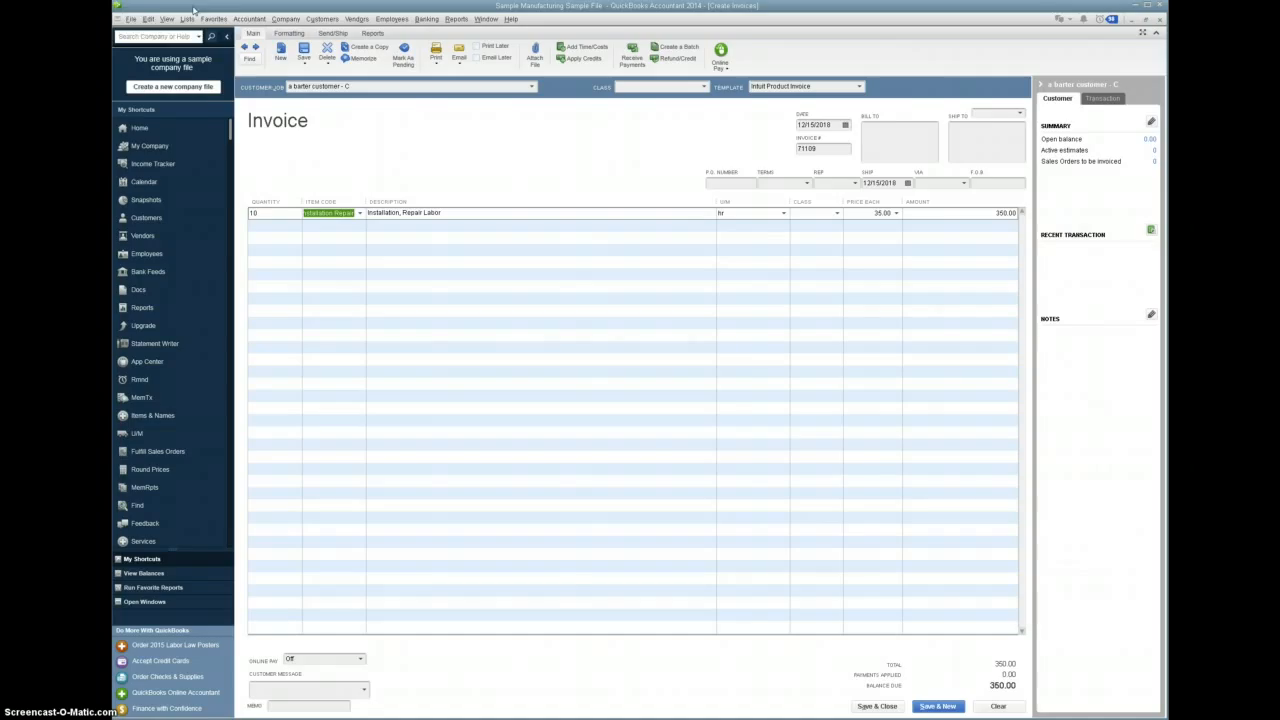
- Check the company preferences for payments, including the option to use Undeposited Funds as the default deposit account
{"action": "left_click", "coordinate": [146, 19]}
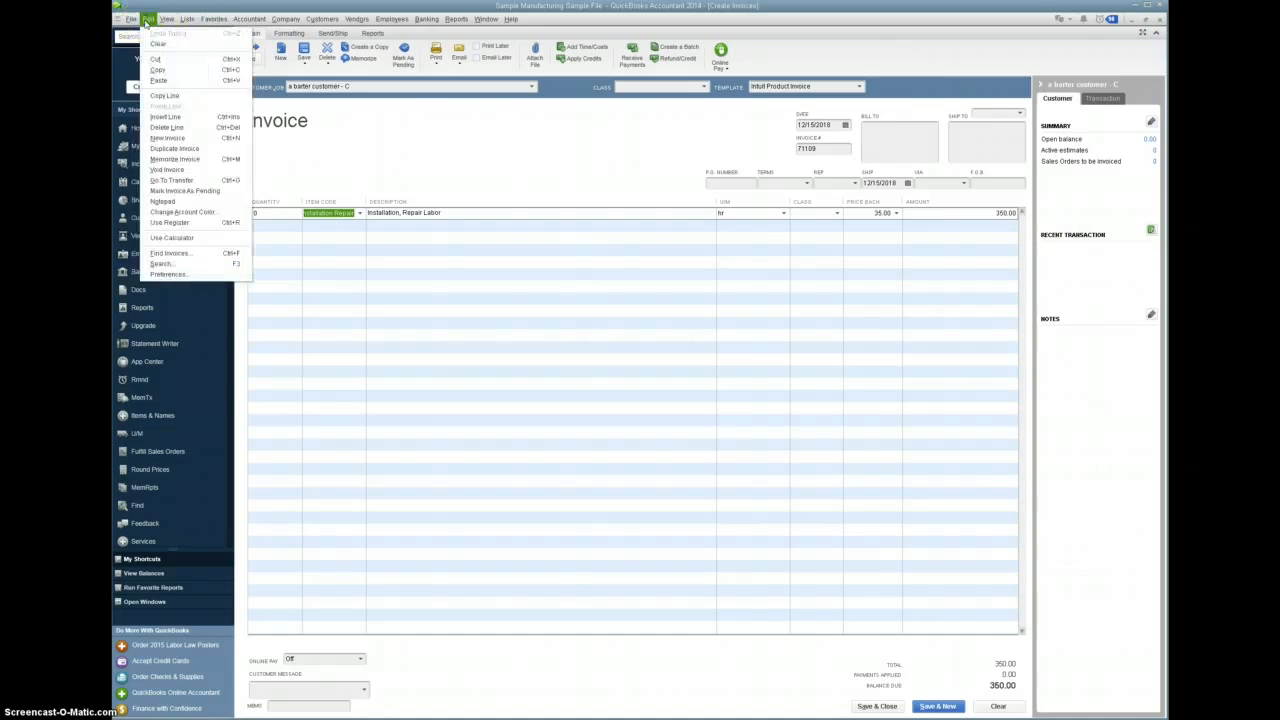
{"action": "left_click", "coordinate": [198, 274]}
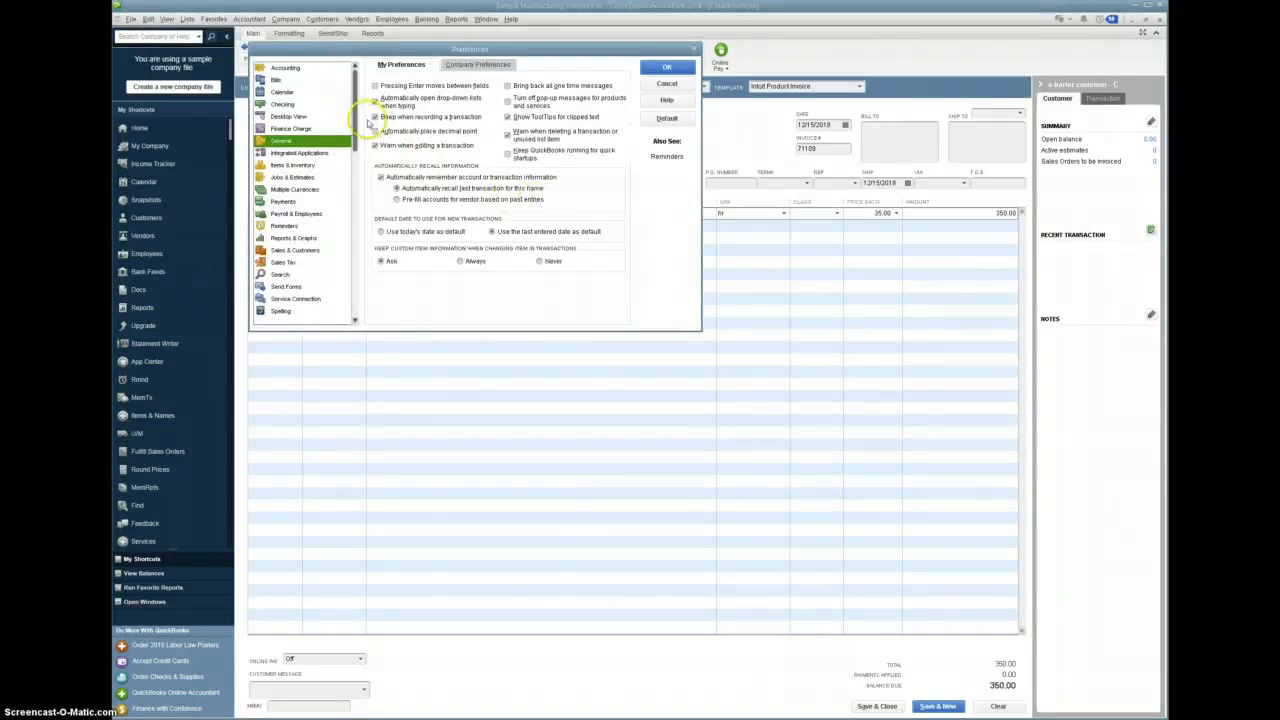
{"action": "left_click", "coordinate": [285, 201]}
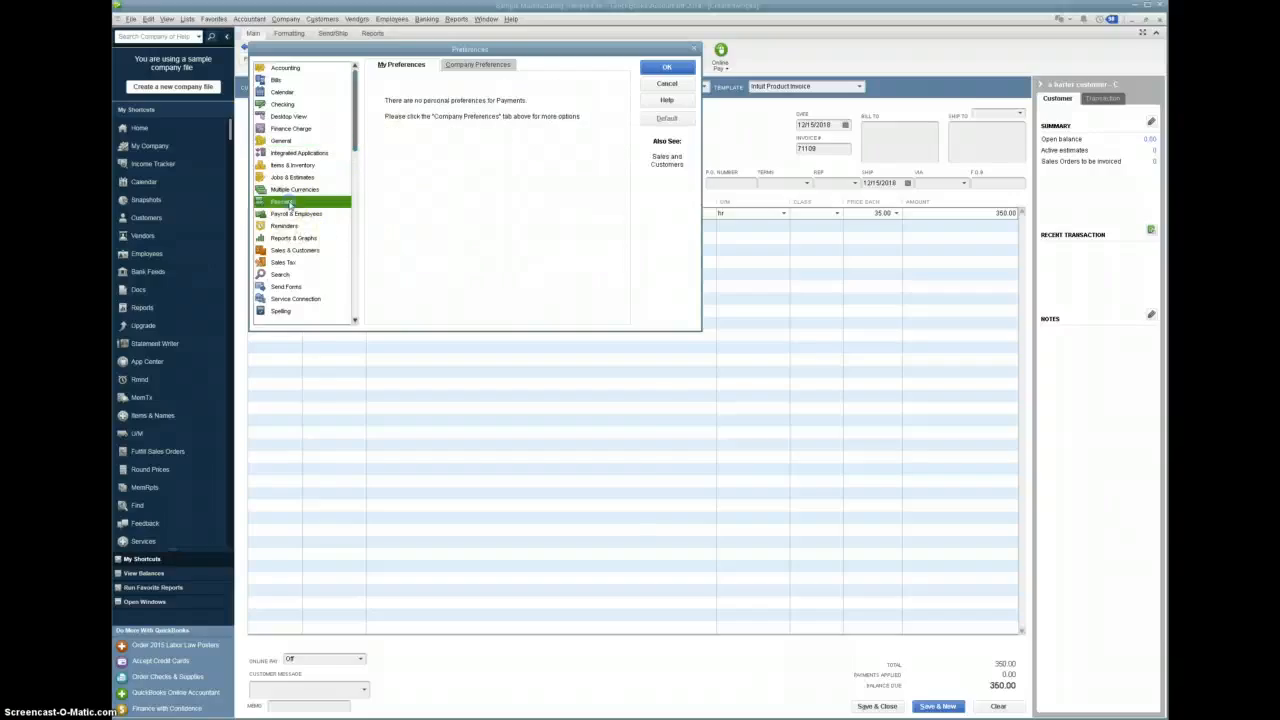
{"action": "left_click", "coordinate": [484, 64]}
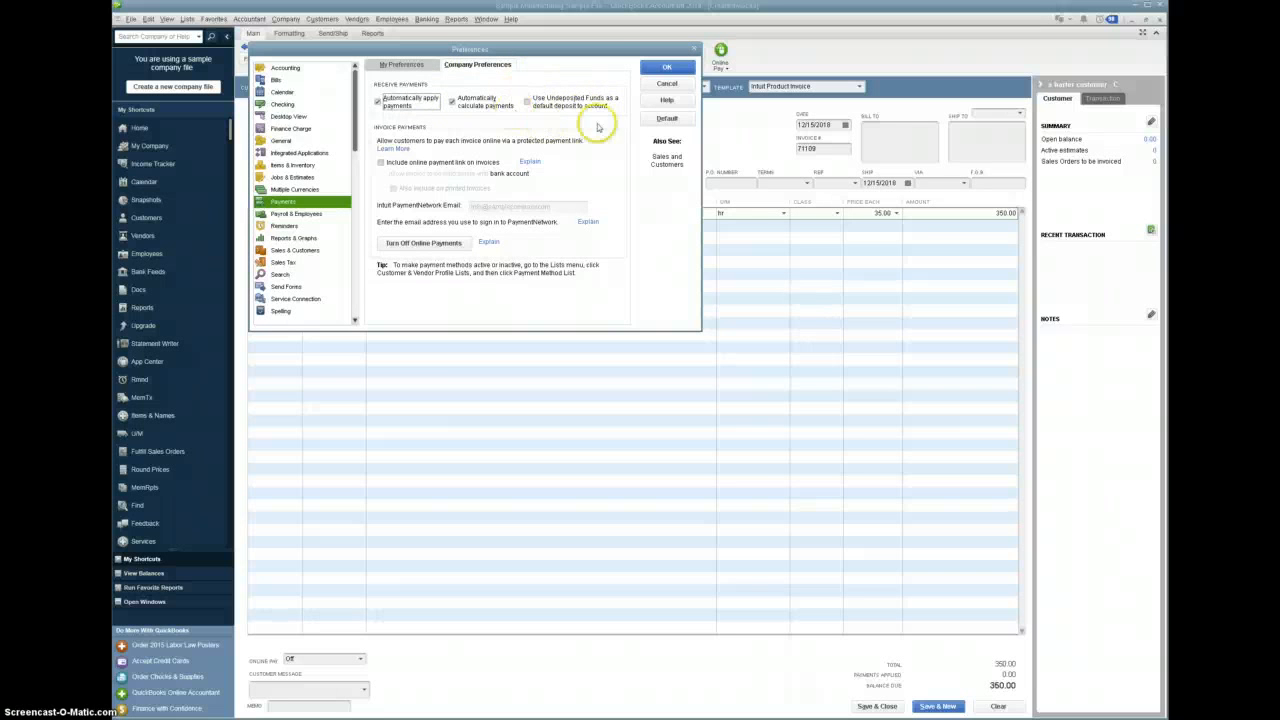
{"action": "left_click", "coordinate": [668, 68]}
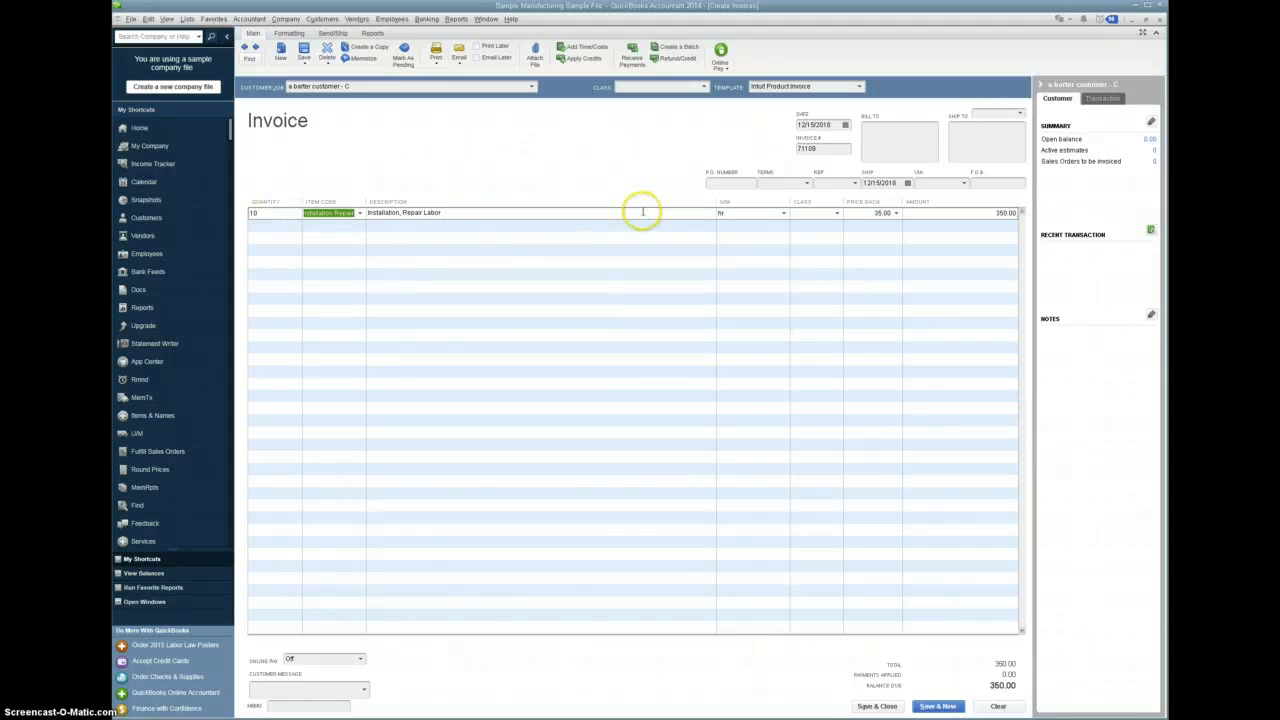
- Record the barter customer's invoice and receive its full payment, deposited to the Barter Clearing account
{"action": "left_click", "coordinate": [630, 58]}
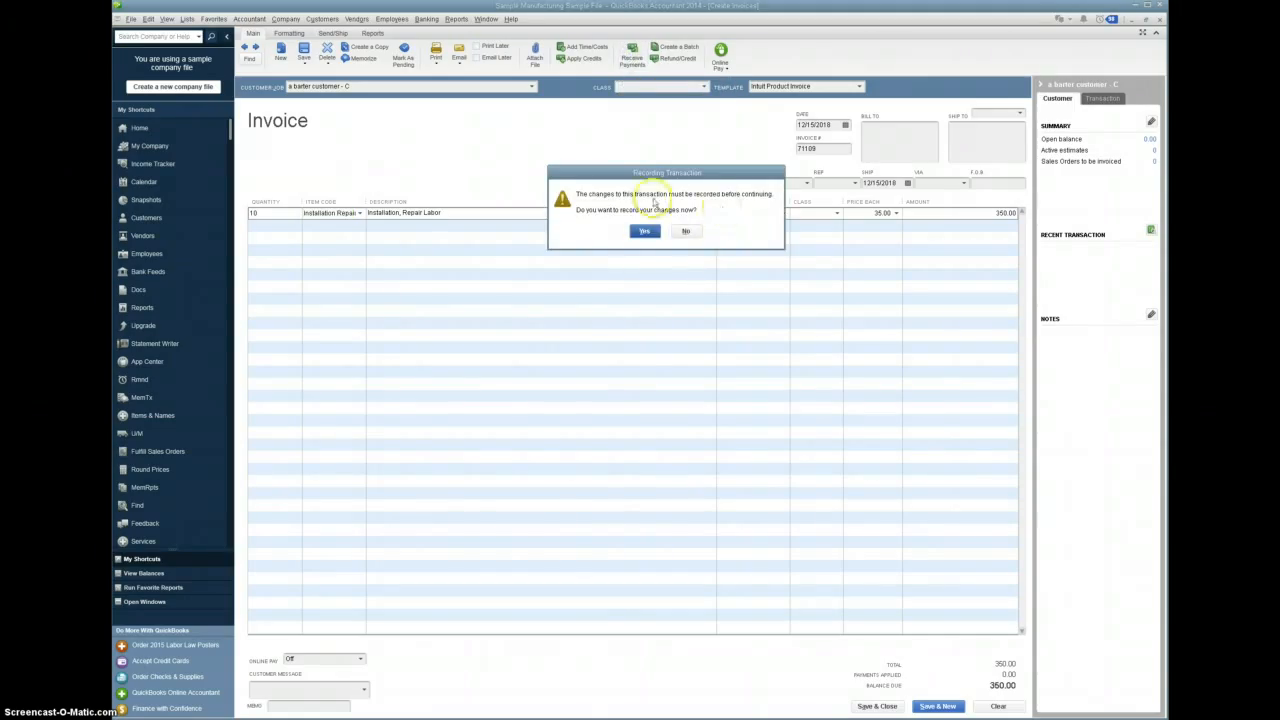
{"action": "left_click", "coordinate": [644, 231]}
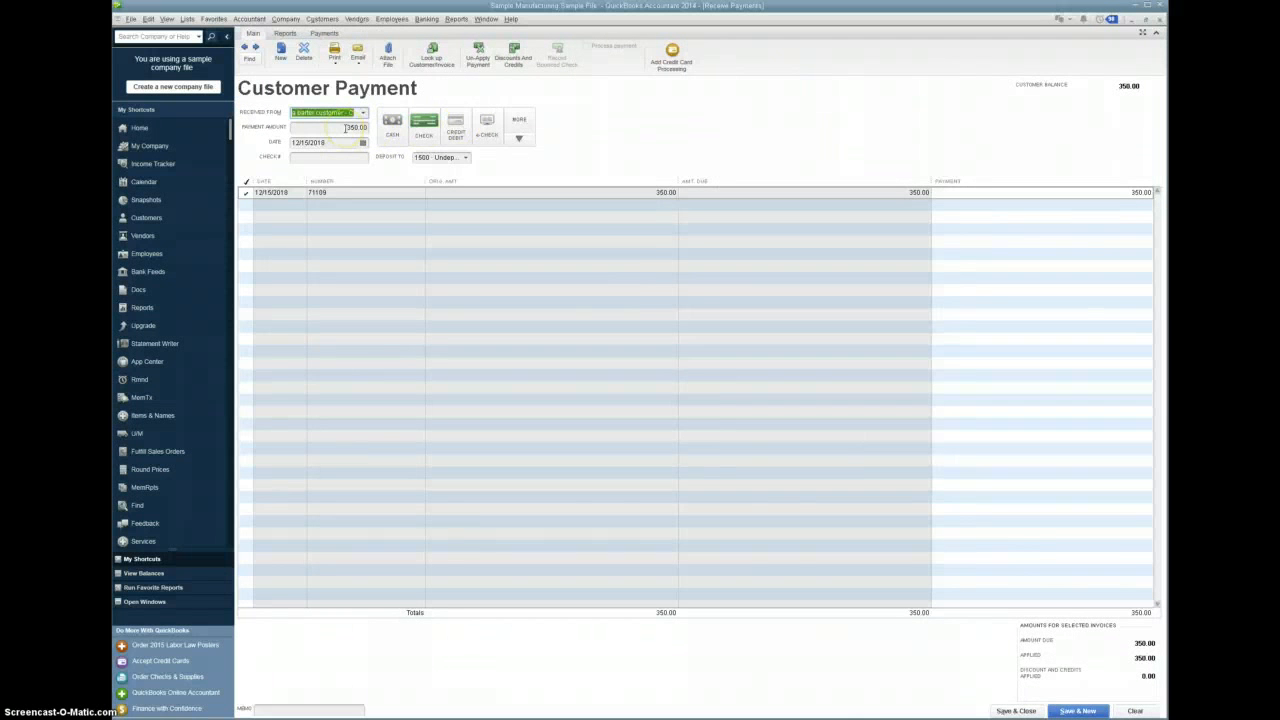
{"action": "left_click", "coordinate": [465, 157]}
{"action": "left_click", "coordinate": [435, 196]}
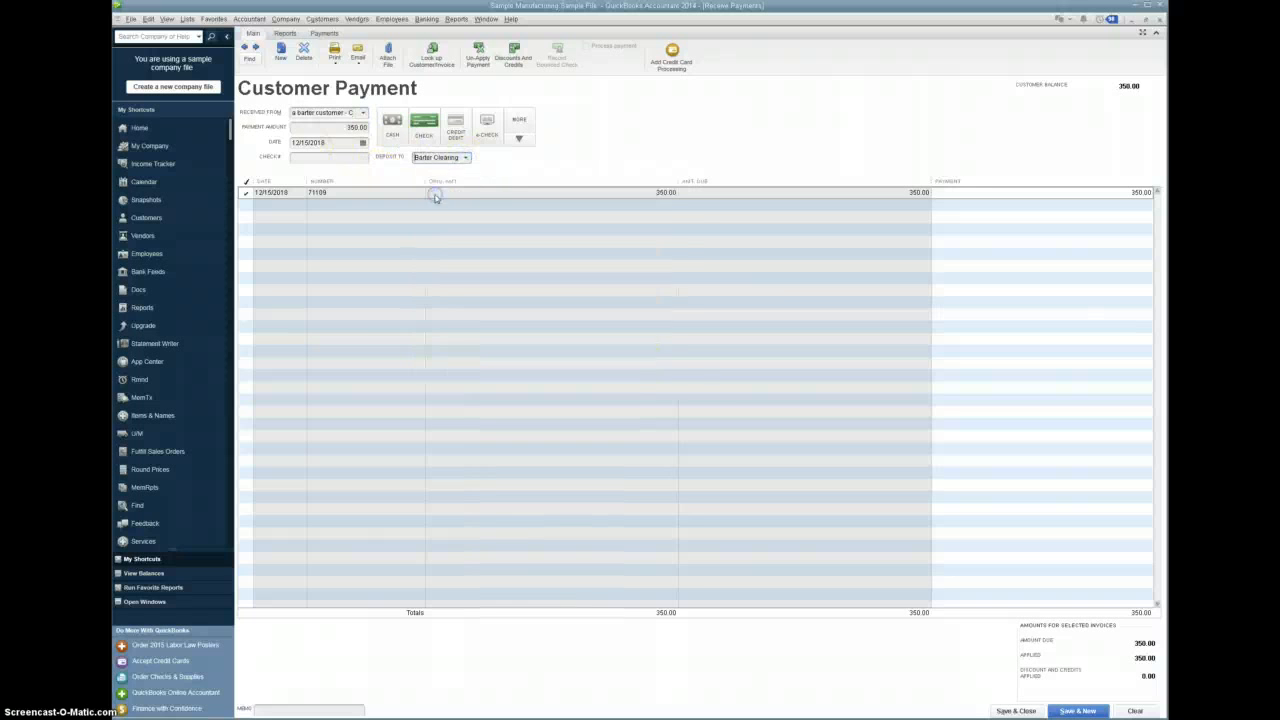
{"action": "left_click", "coordinate": [1035, 711]}
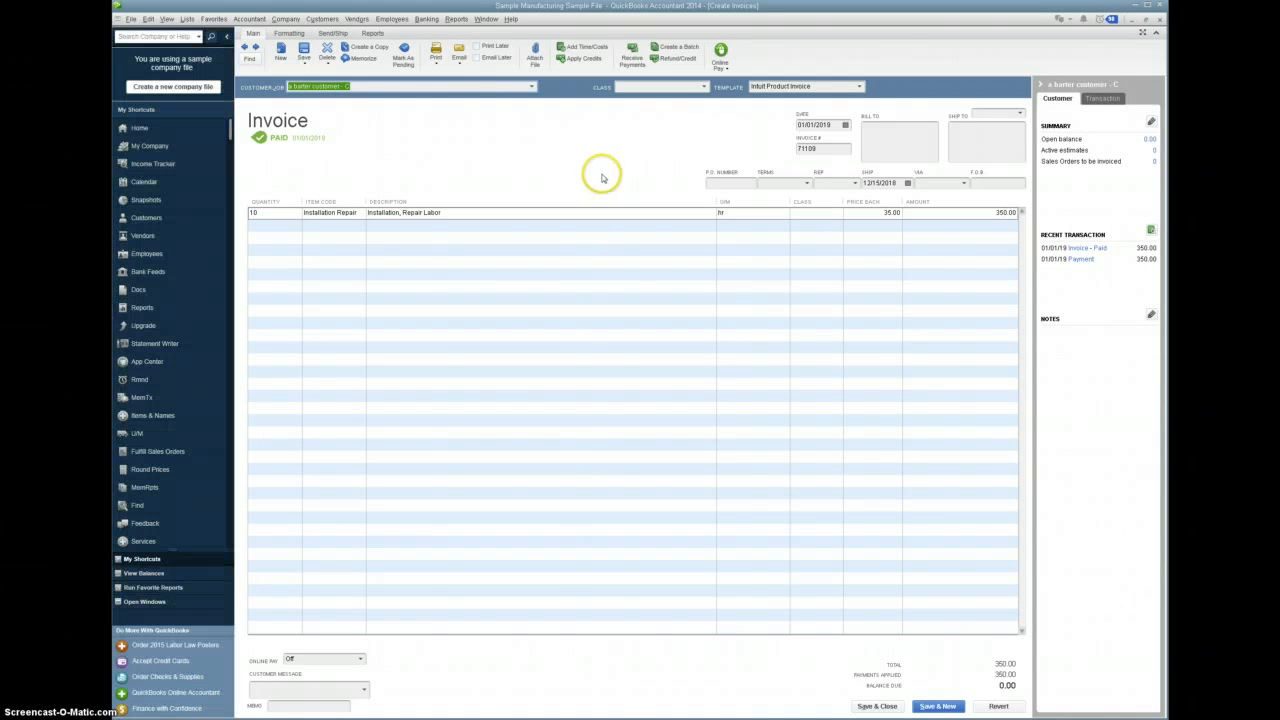
- View the Profit & Loss report to examine the income from the barter invoice
{"action": "left_click", "coordinate": [487, 19]}
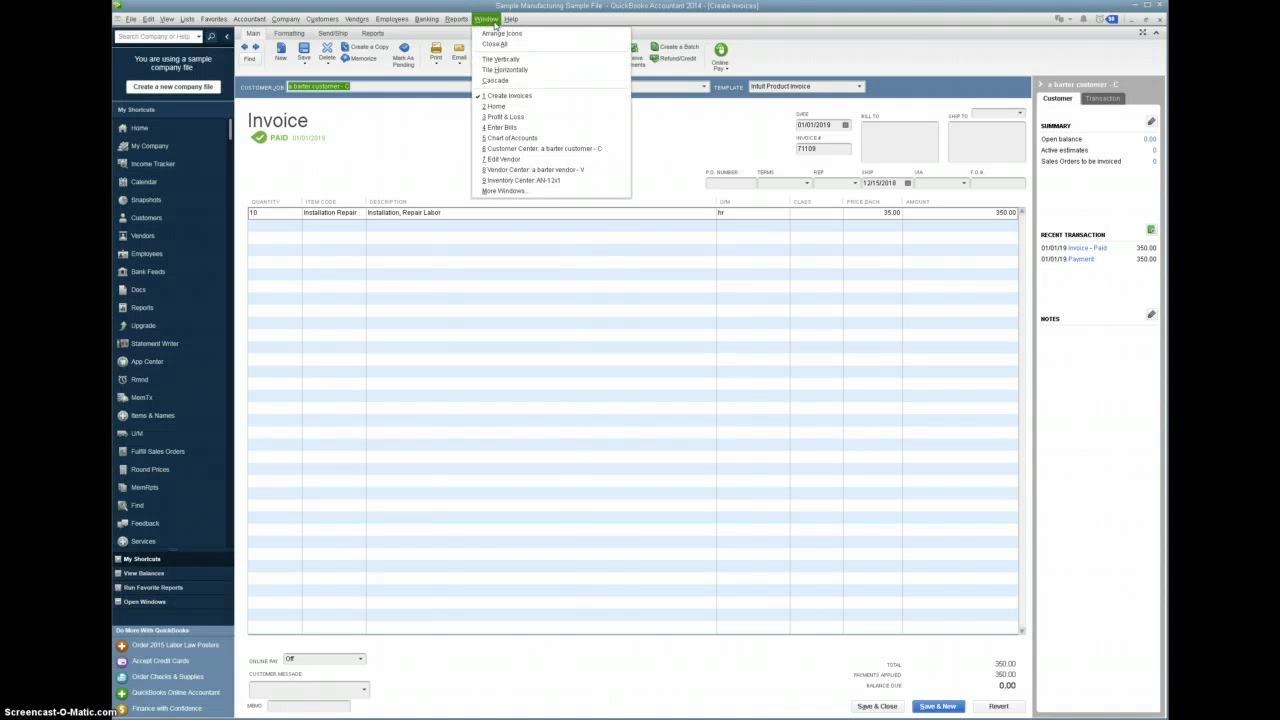
{"action": "left_click", "coordinate": [510, 116]}
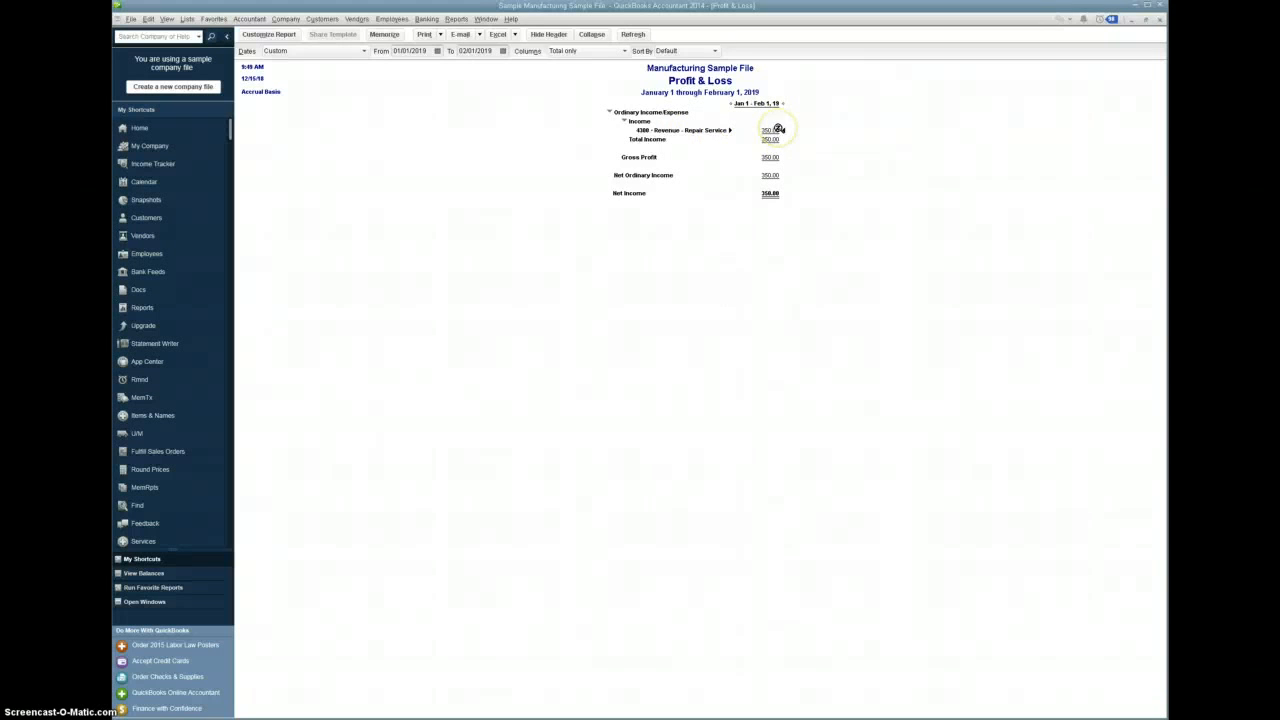
- Assign the expense line of the bill from "a barter vendor - V" to account 6100 Advertising Expense
{"action": "left_click", "coordinate": [486, 19]}
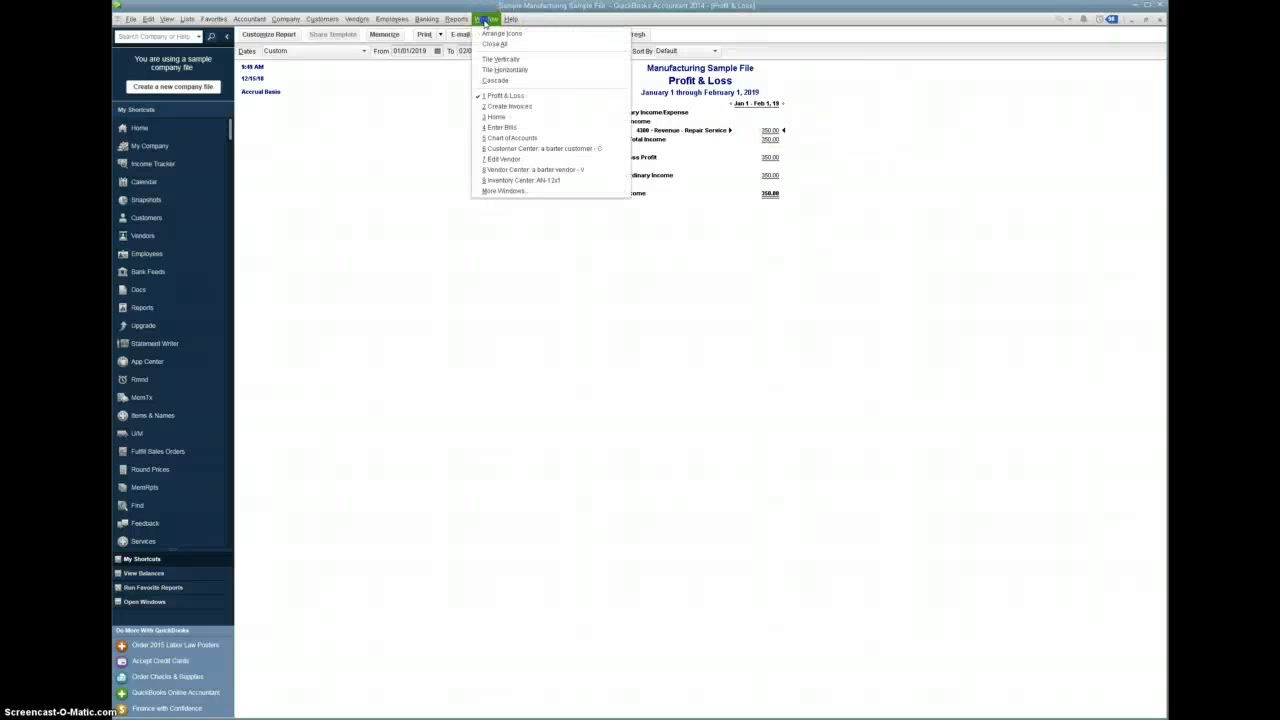
{"action": "left_click", "coordinate": [500, 127]}
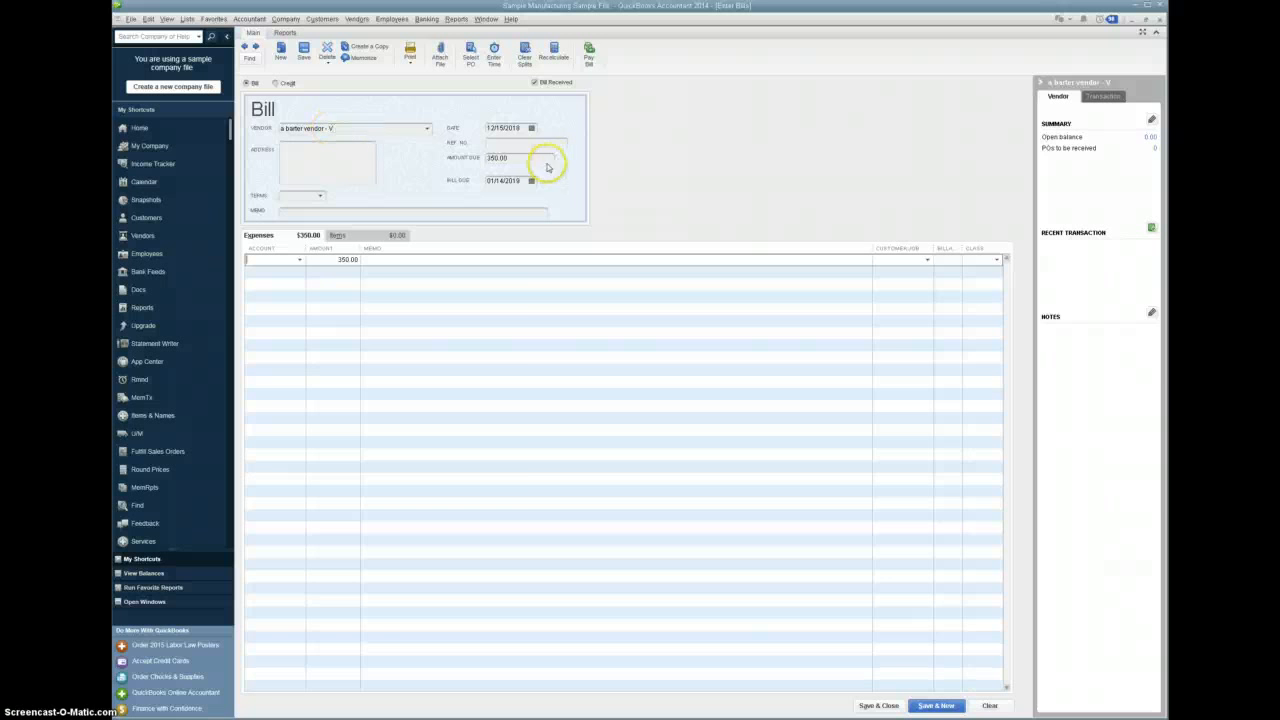
{"action": "left_click", "coordinate": [298, 260]}
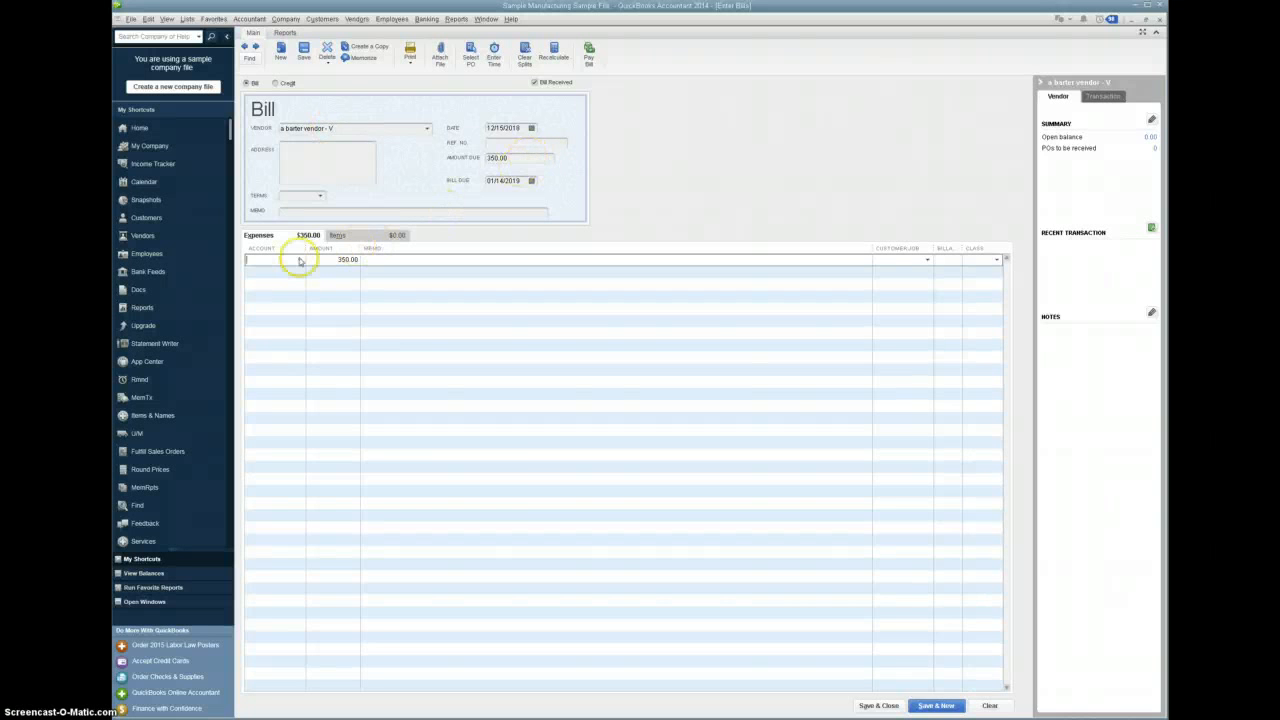
{"action": "left_click", "coordinate": [300, 260]}
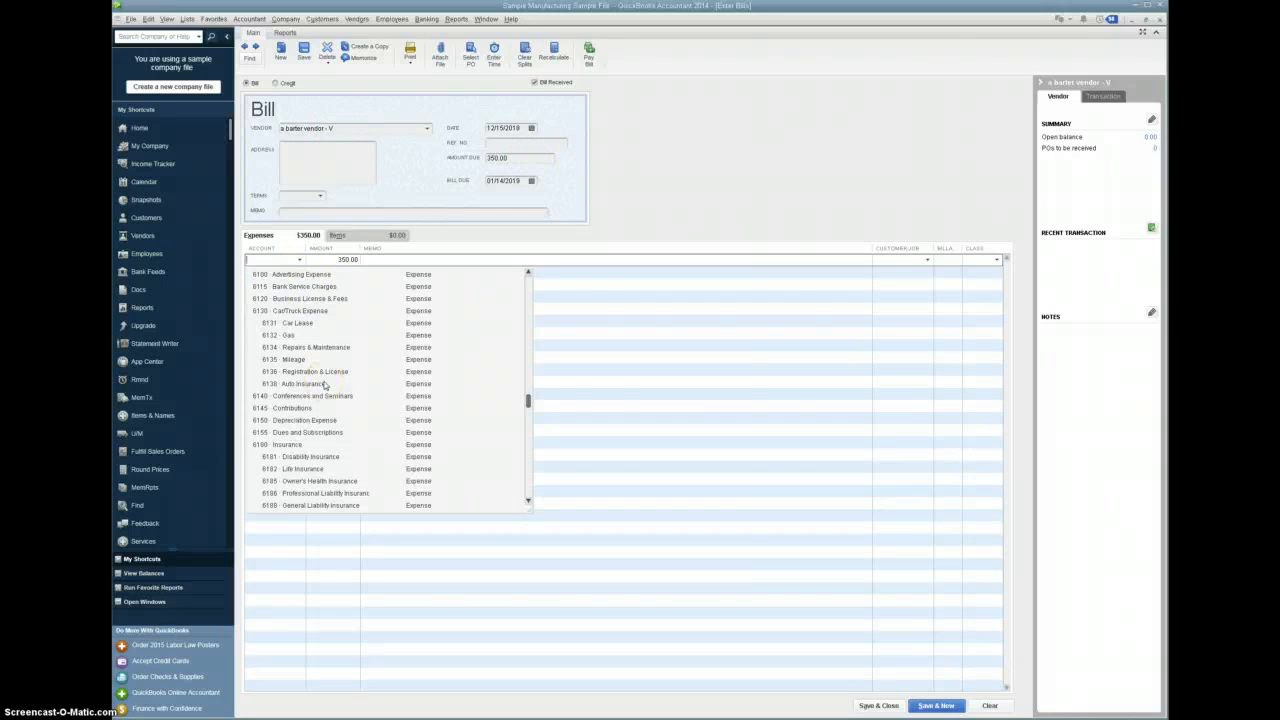
{"action": "scroll", "coordinate": [323, 385], "scroll_direction": "up", "scroll_amount": 3}
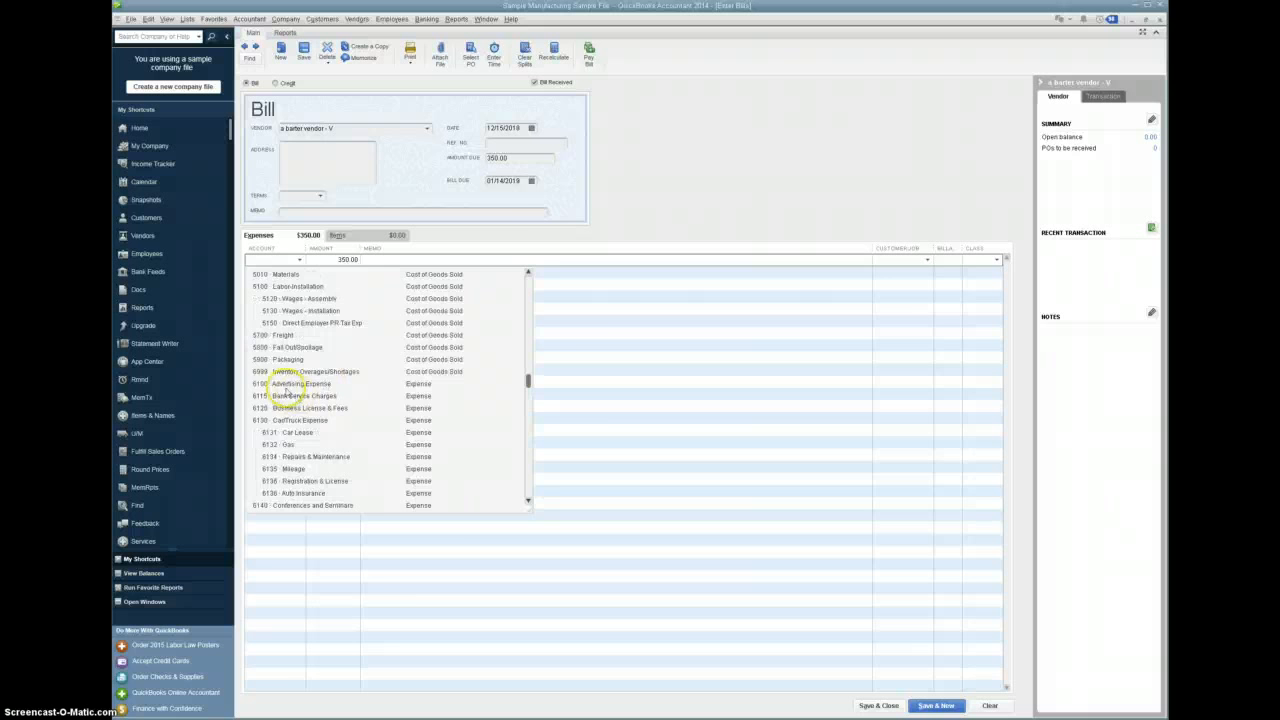
{"action": "left_click", "coordinate": [290, 384]}
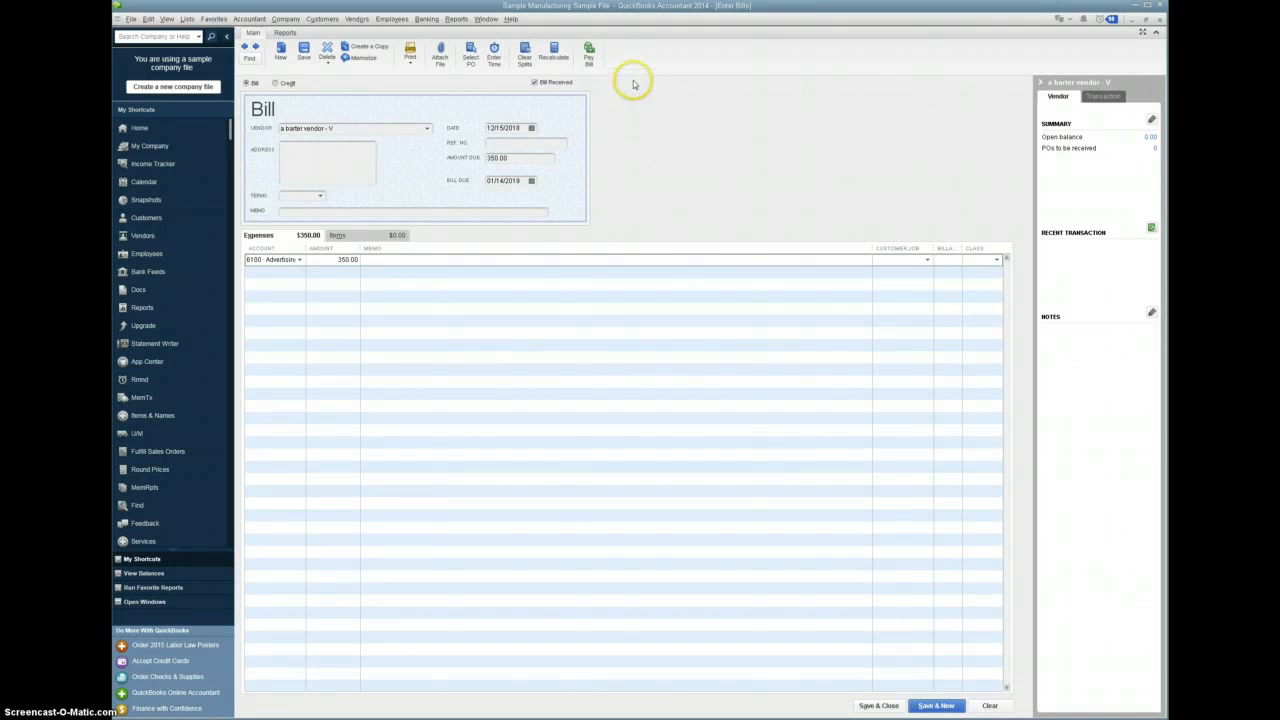
- Decline recording the vendor bill with its current date and set the bill date to 01/01/2019
{"action": "left_click", "coordinate": [590, 58]}
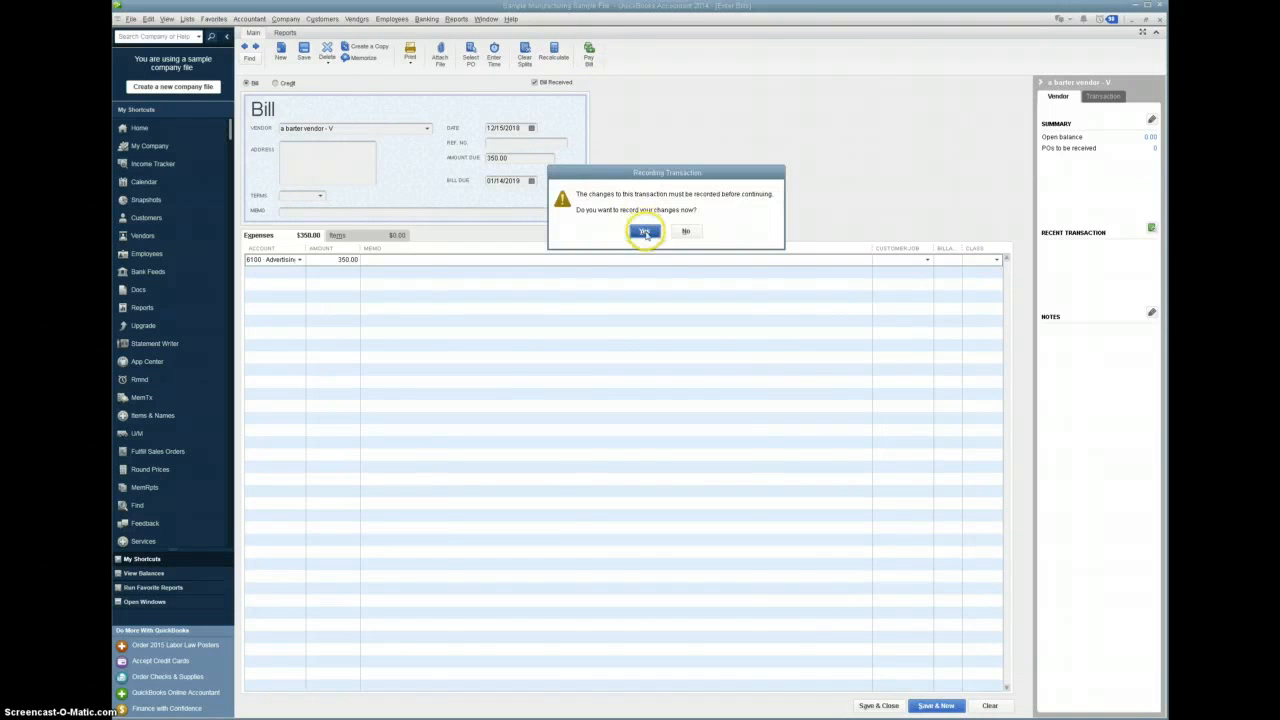
{"action": "left_click", "coordinate": [699, 233]}
{"action": "left_click_drag", "start_coordinate": [525, 130], "coordinate": [384, 130]}
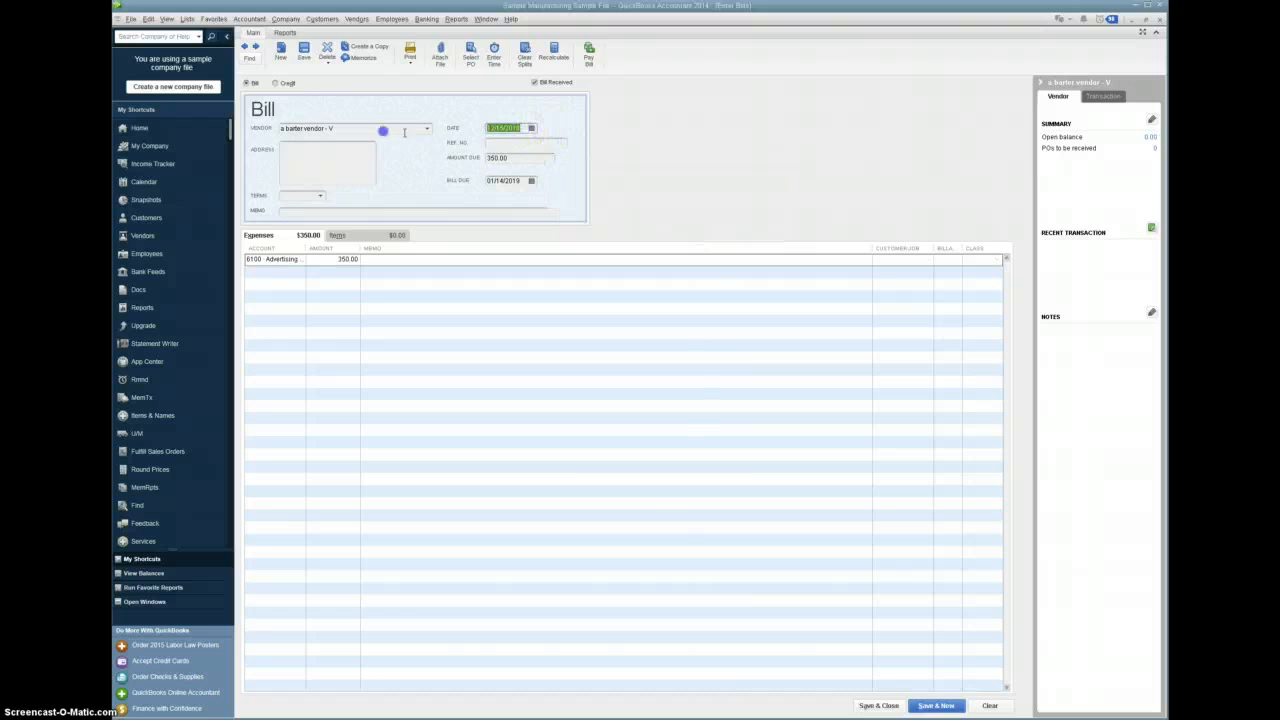
{"action": "type", "text": "0"}
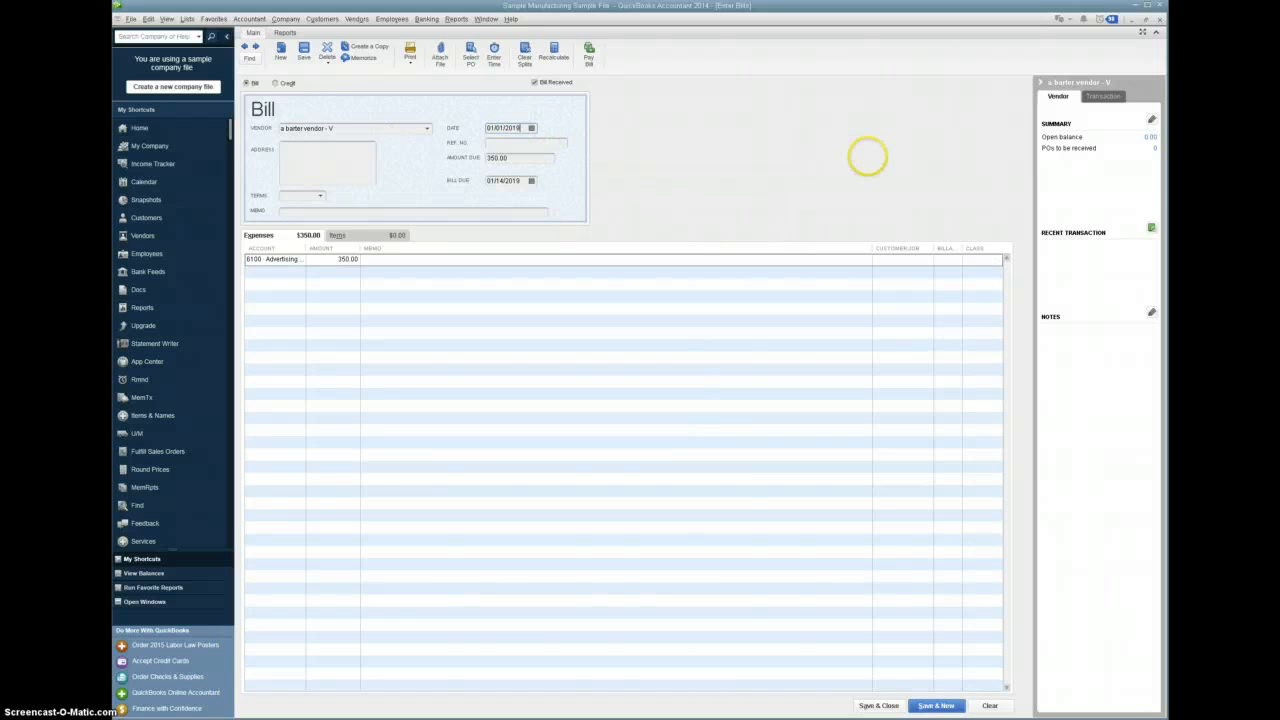
- Record the barter vendor's bill and pay it in full by check from the Barter Clearing account
{"action": "left_click", "coordinate": [590, 60]}
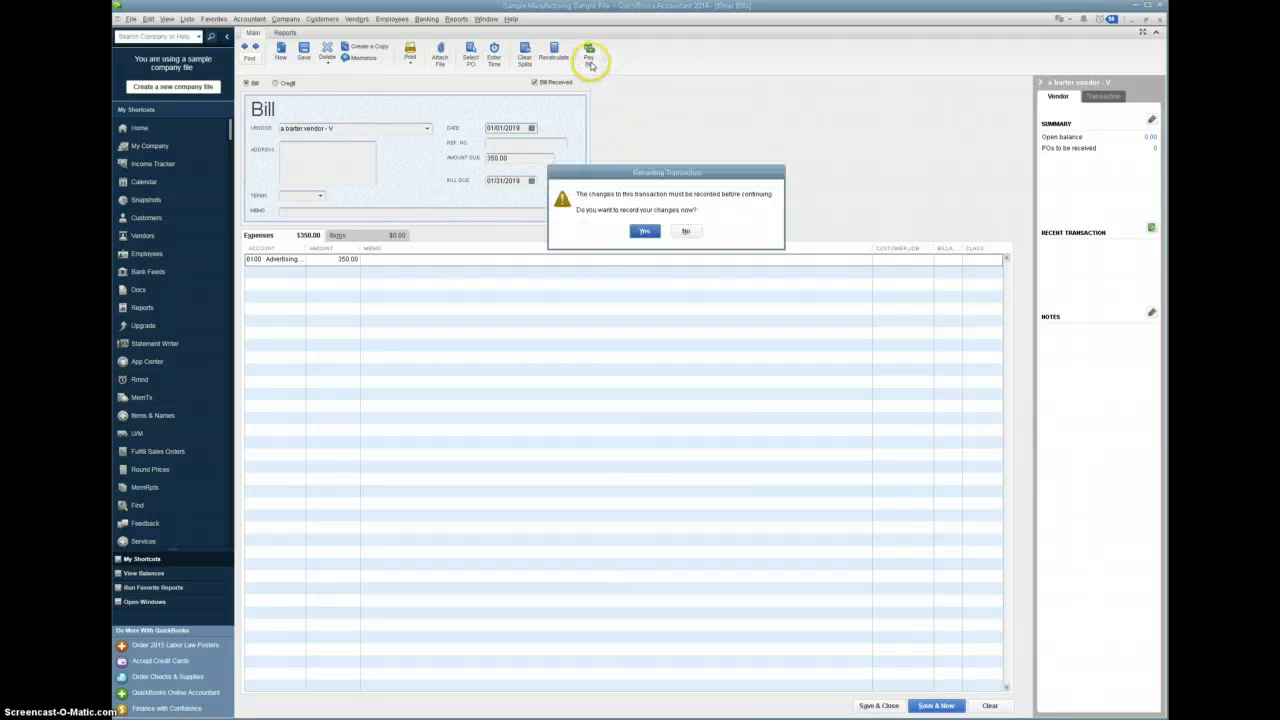
{"action": "left_click", "coordinate": [643, 231]}
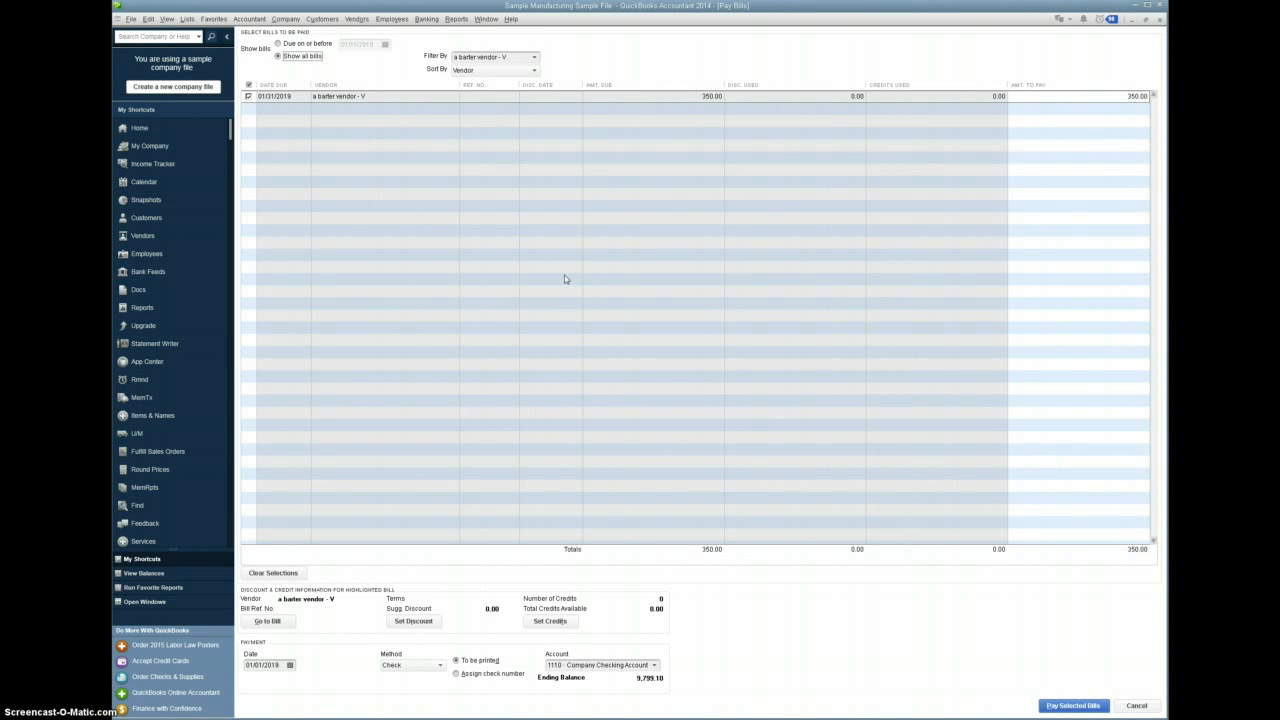
{"action": "left_click", "coordinate": [655, 666]}
{"action": "left_click", "coordinate": [567, 706]}
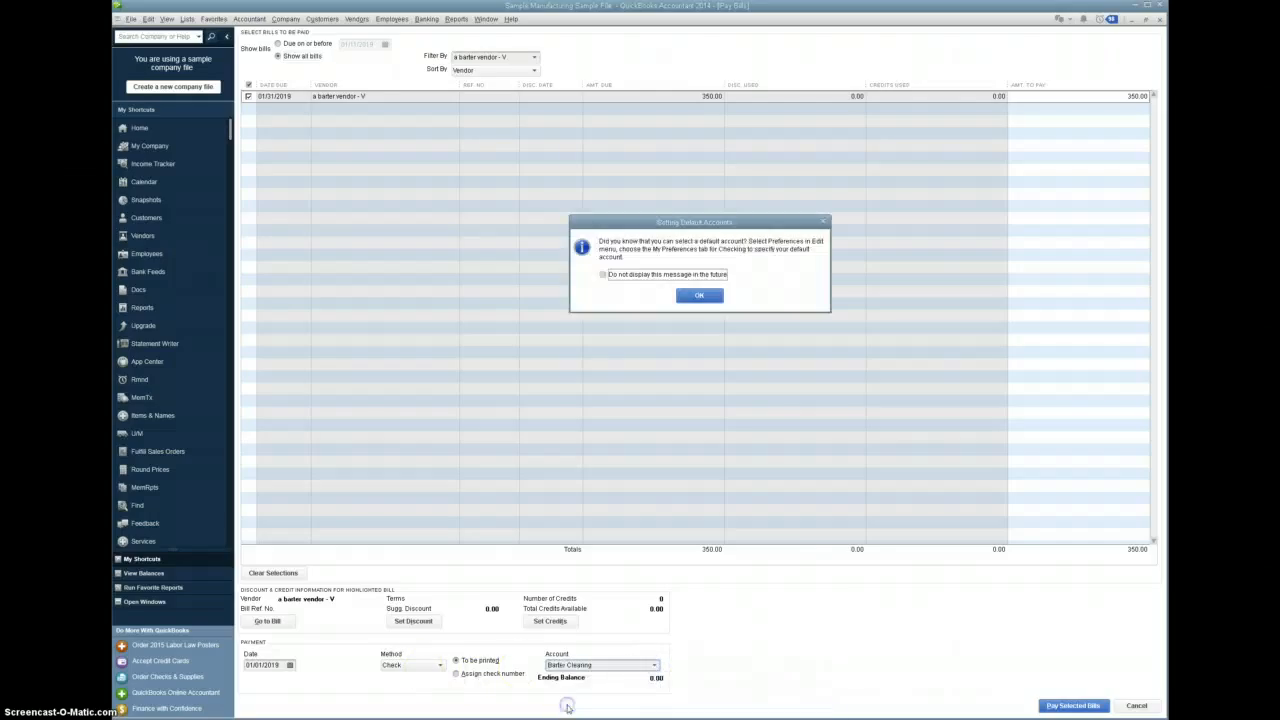
{"action": "left_click", "coordinate": [699, 295]}
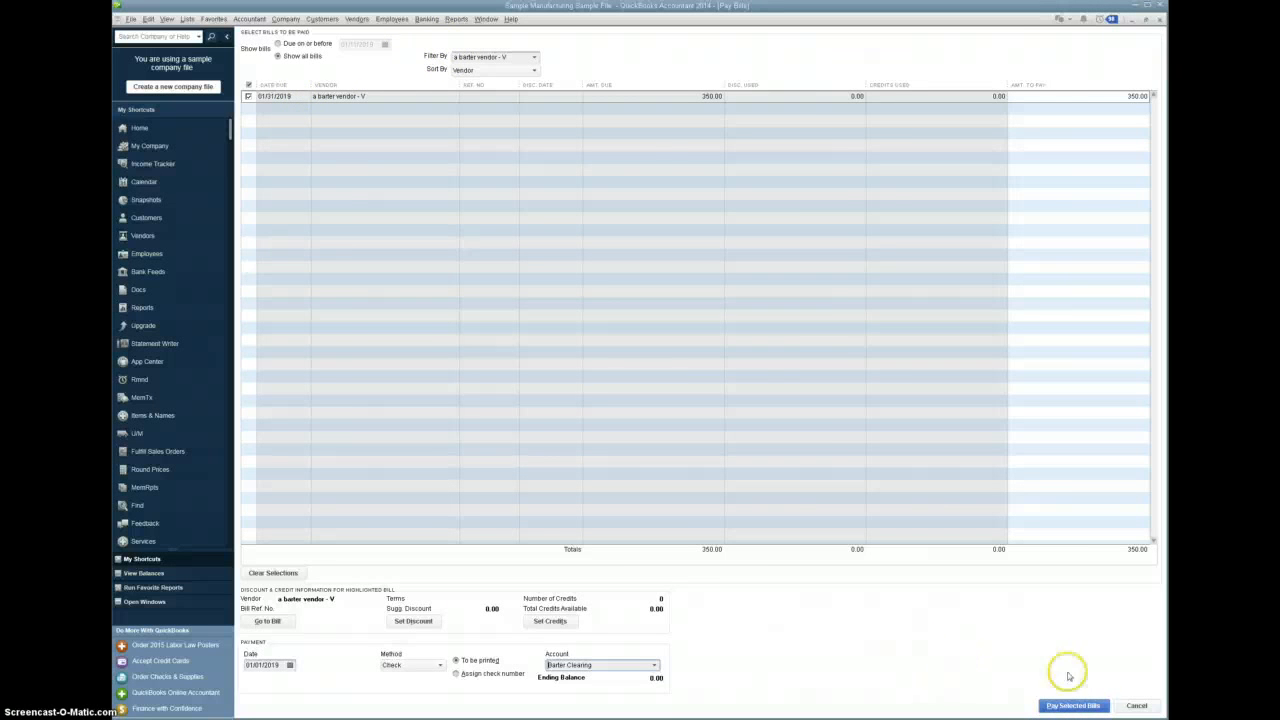
{"action": "left_click", "coordinate": [1087, 707]}
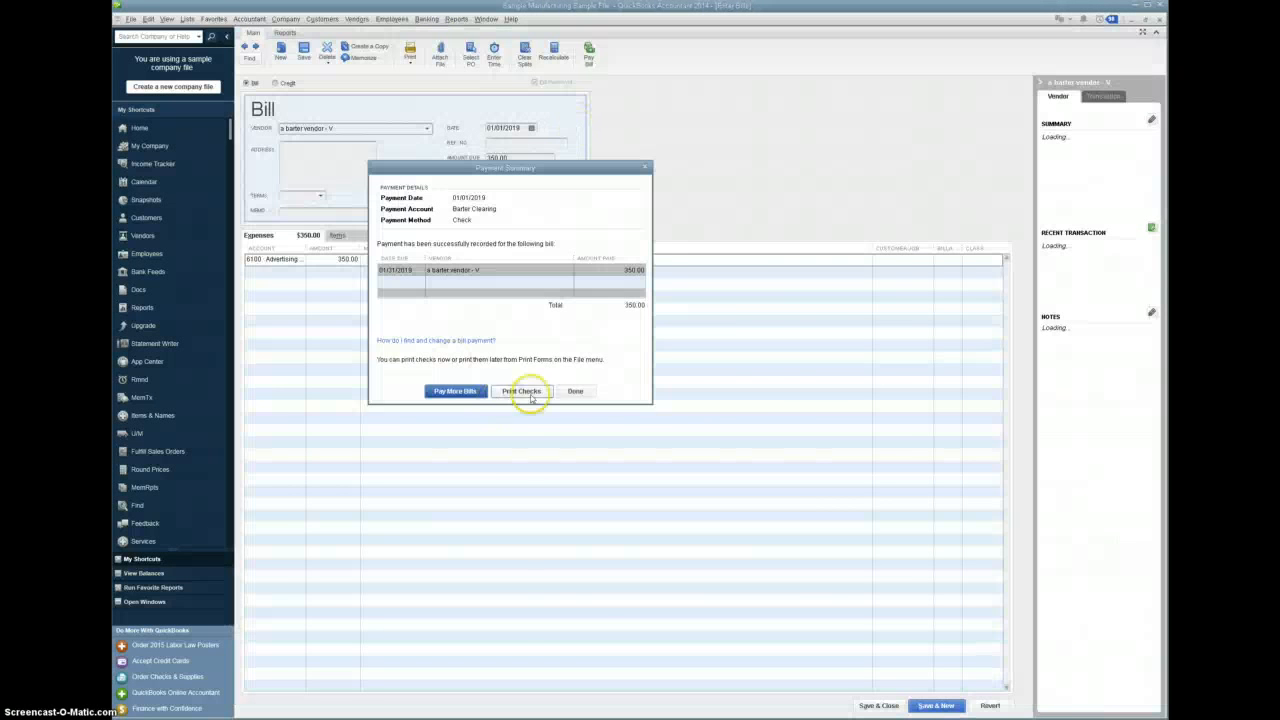
{"action": "left_click", "coordinate": [578, 391]}
- Return to the Profit & Loss report and refresh it to examine the barter income and advertising expense
{"action": "left_click", "coordinate": [486, 19]}
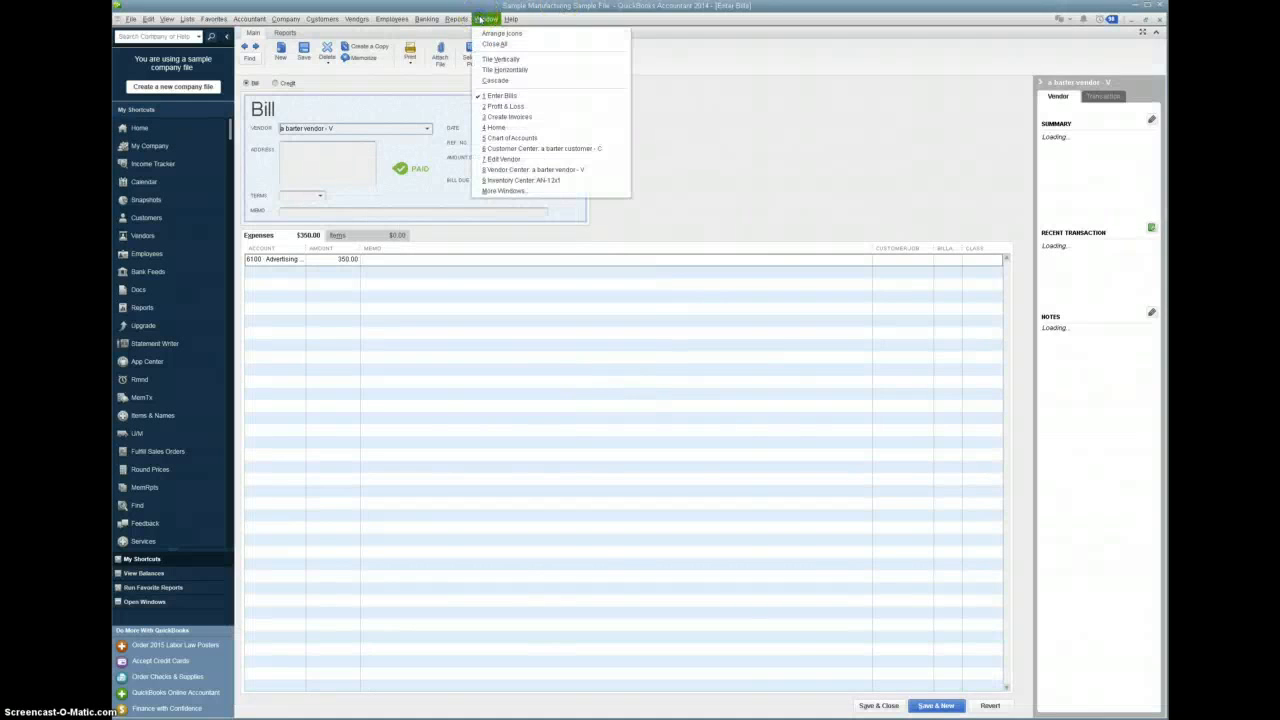
{"action": "left_click", "coordinate": [497, 106]}
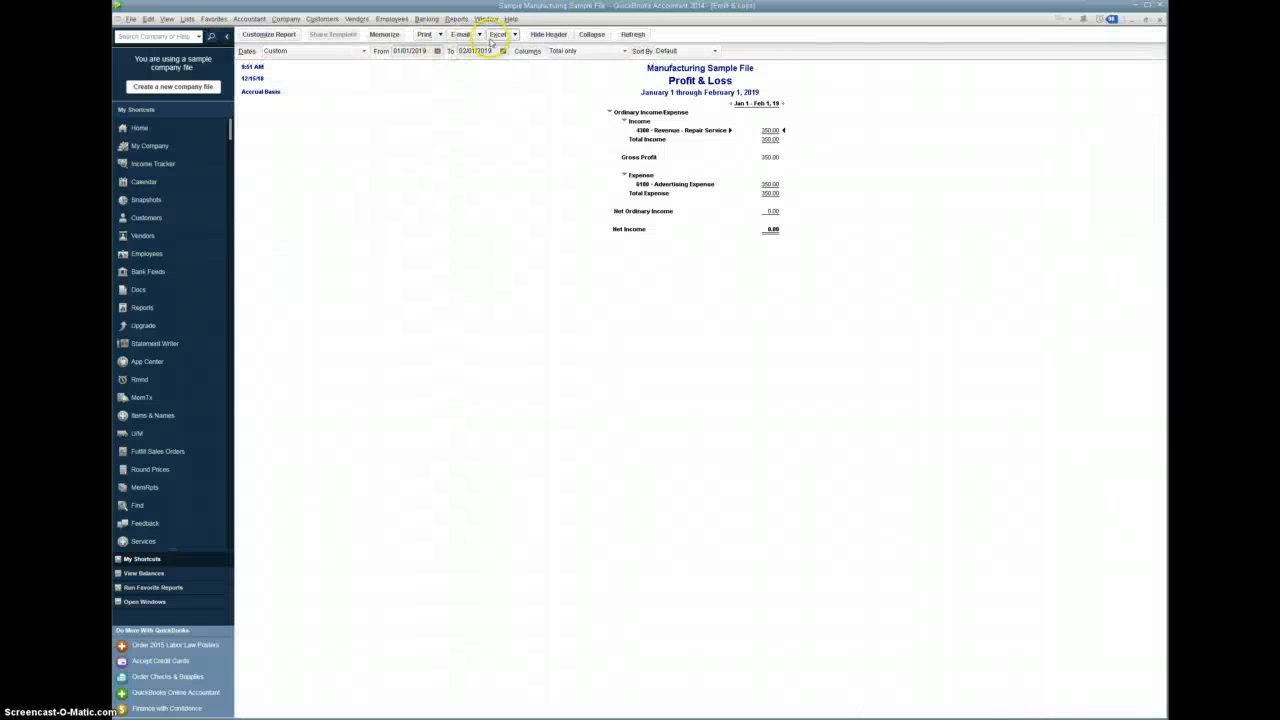
{"action": "left_click", "coordinate": [633, 35]}
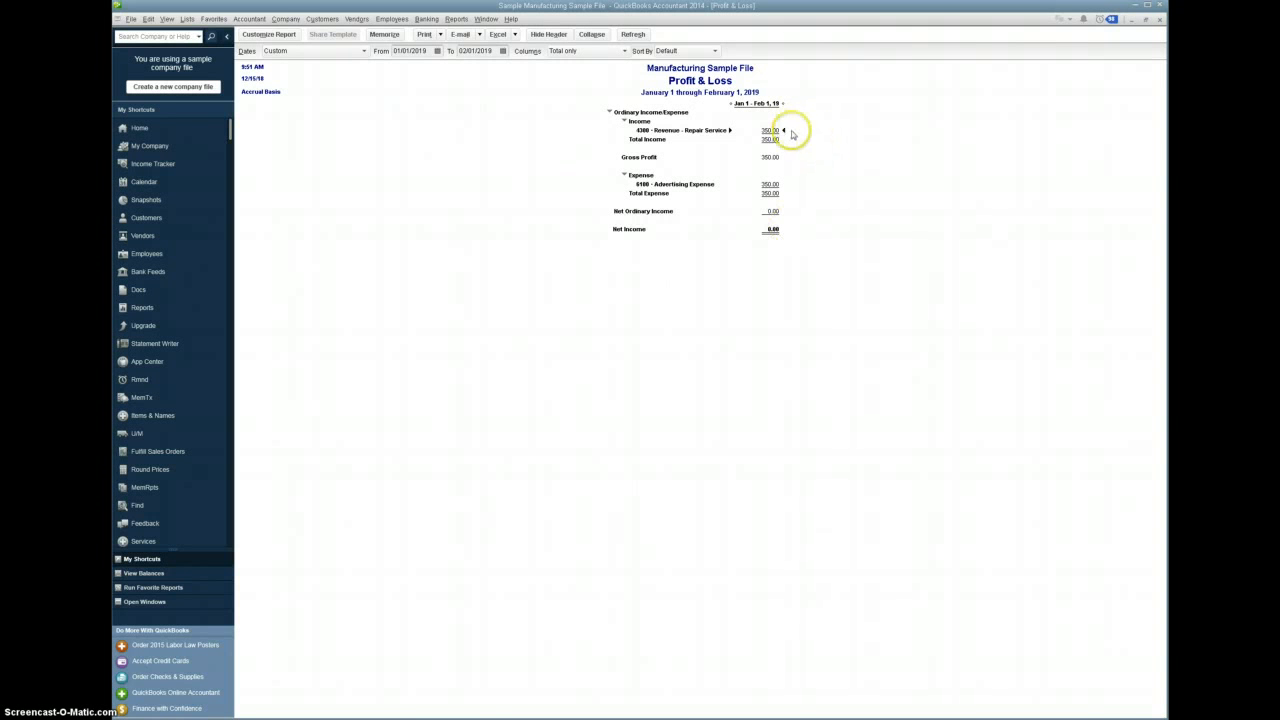
- Consult the IRS web page "Topic 420 - Bartering Income" in the browser, then return to the Profit & Loss report
{"action": "left_click_drag", "start_coordinate": [1166, 42], "coordinate": [811, 29]}
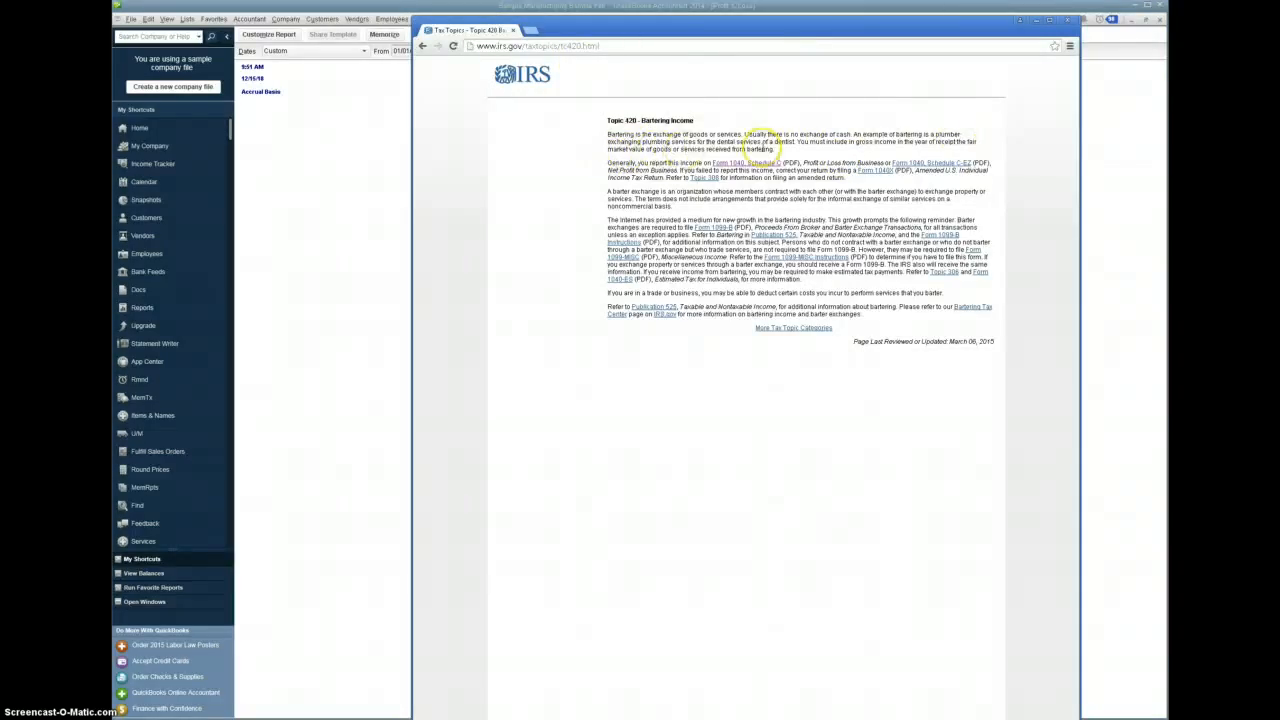
{"action": "left_click_drag", "start_coordinate": [736, 20], "coordinate": [1279, 69]}
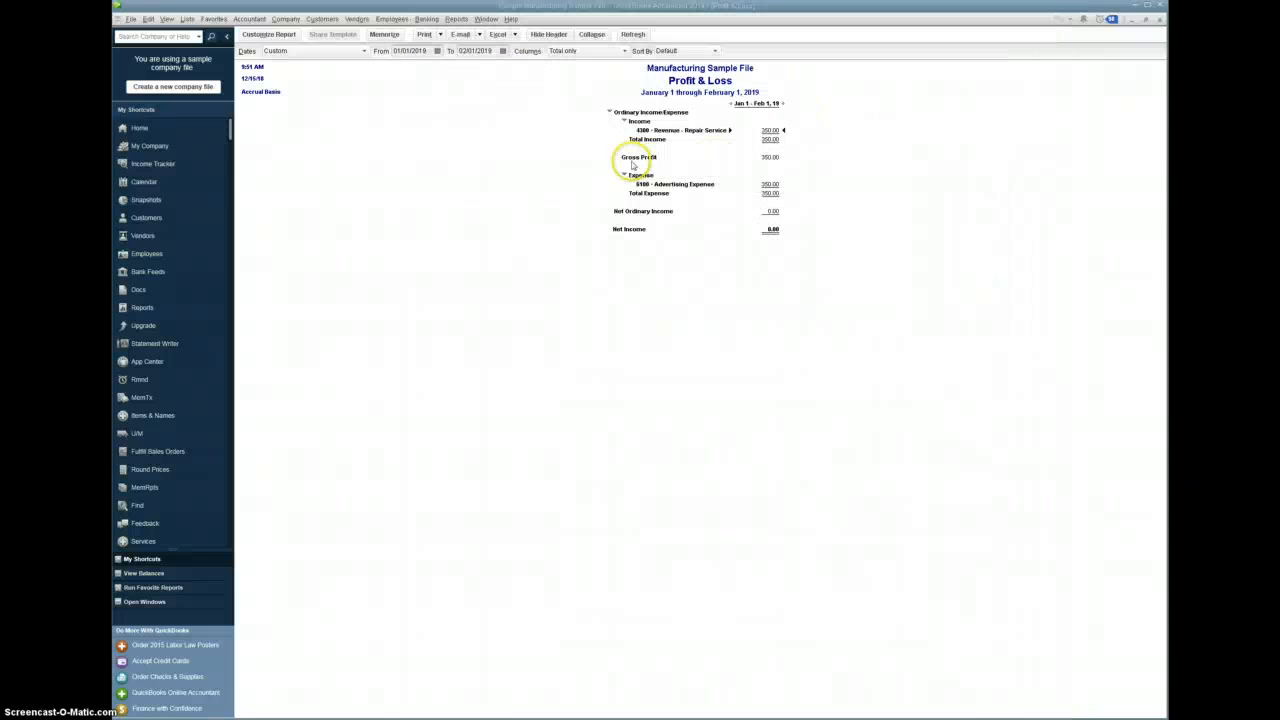